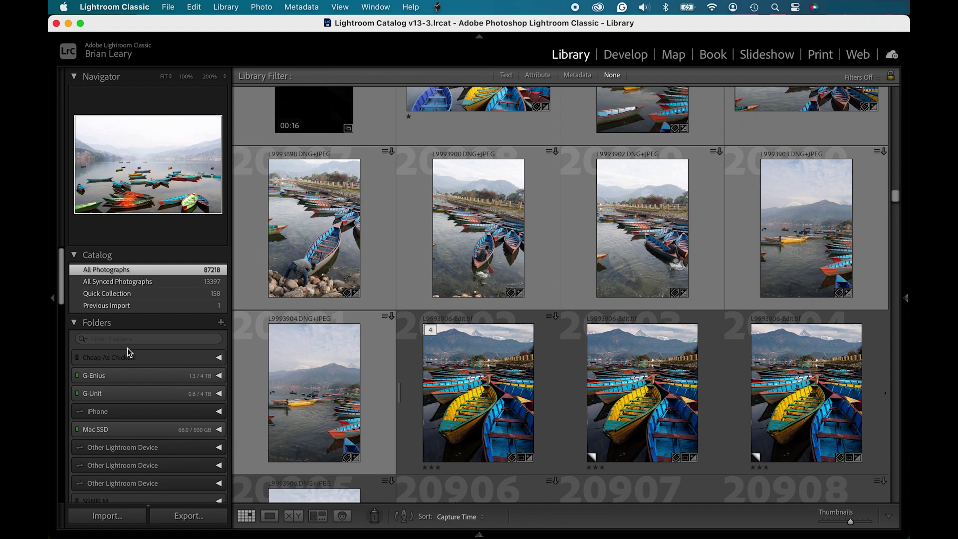
# - Select the L9993906-Edit.tif boats photo and review its Basic settings in Develop
pyautogui.scroll(-2, 130, 368)
pyautogui.scroll(-4, 129, 368)
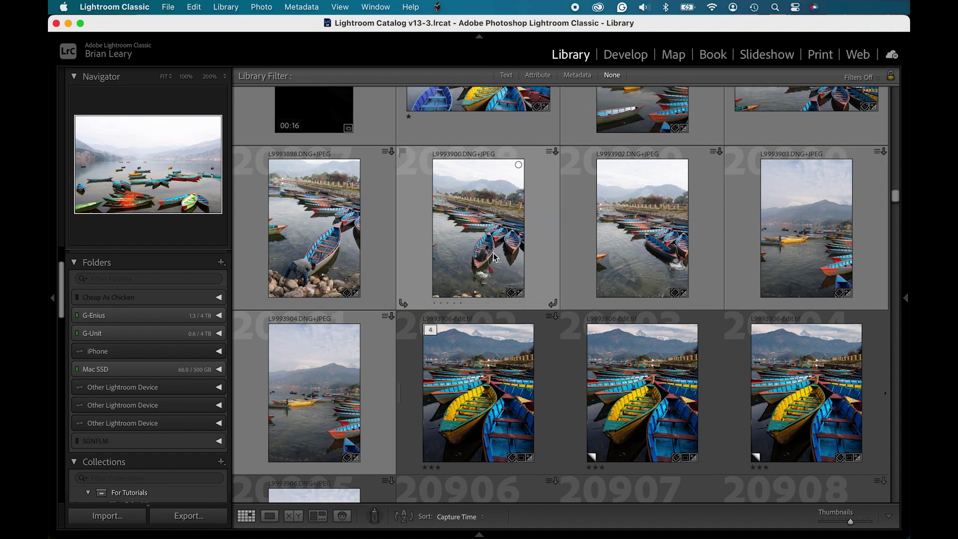
pyautogui.click(509, 389)
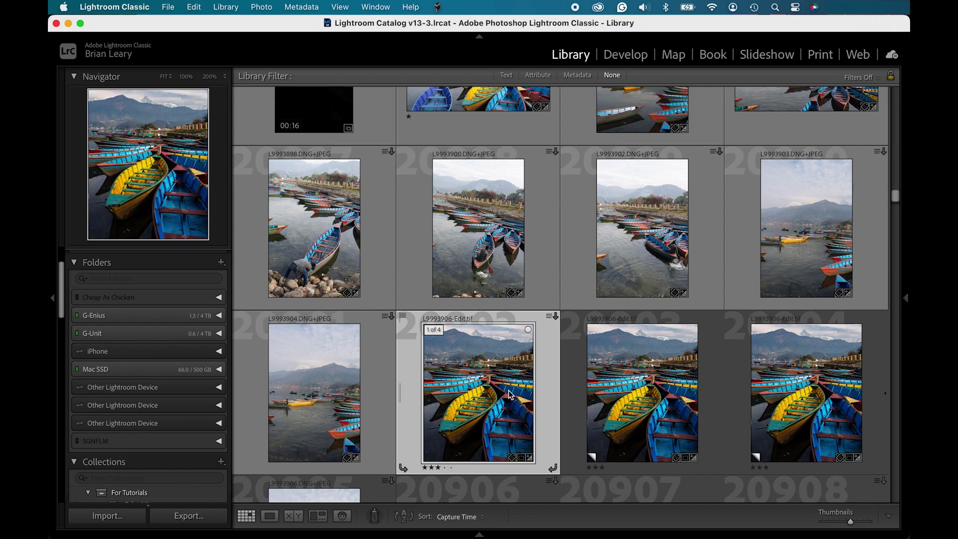
pyautogui.click(649, 57)
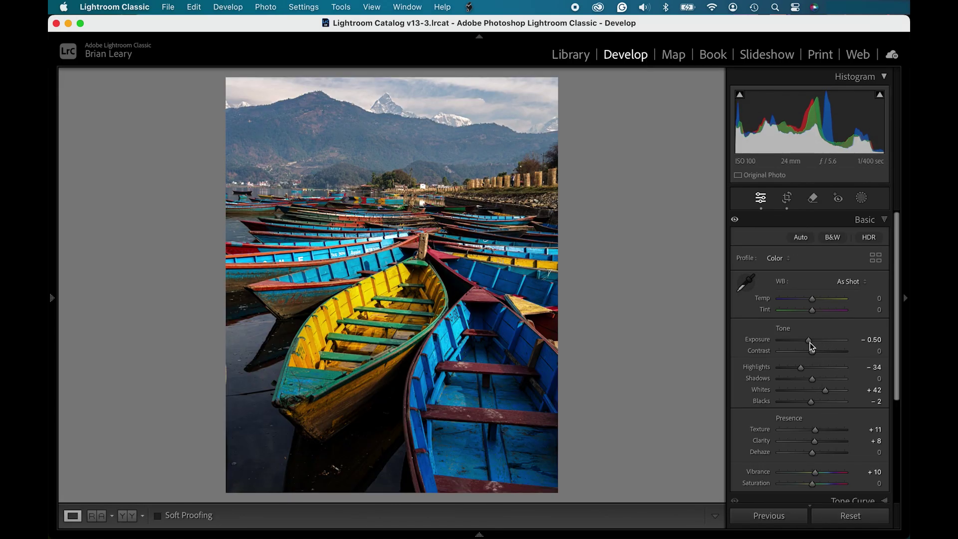
pyautogui.moveTo(811, 346)
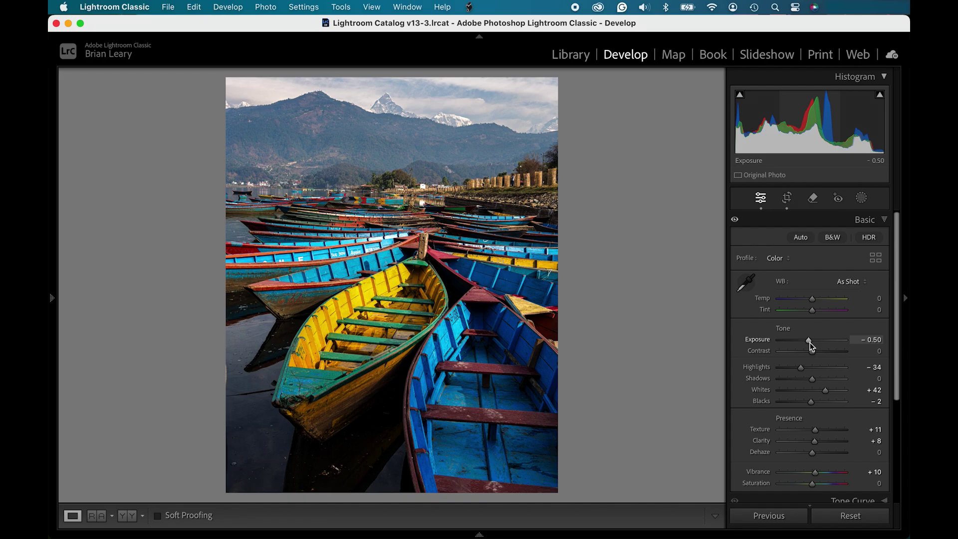
# - Return to the Library grid and expand, then collapse, the Quick Develop panel
pyautogui.press('g')
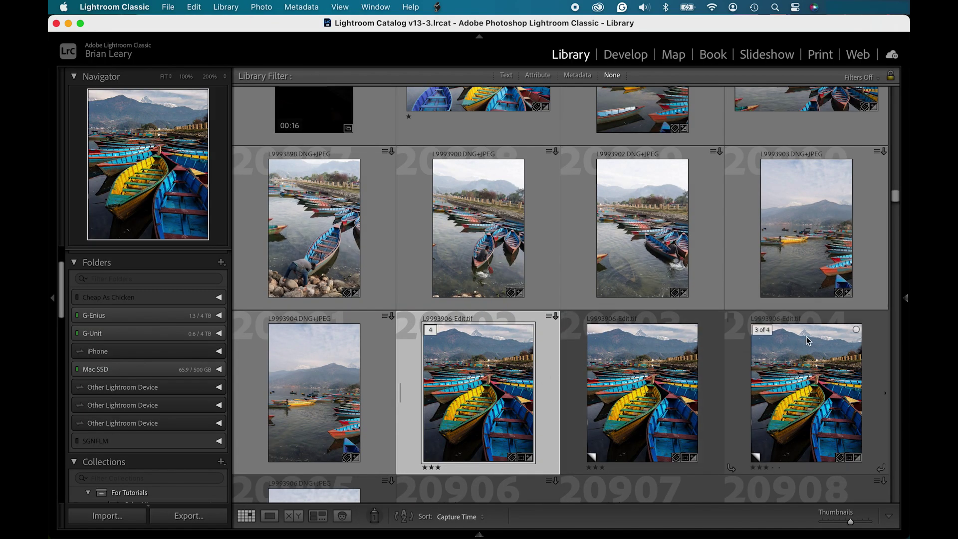
pyautogui.click(905, 298)
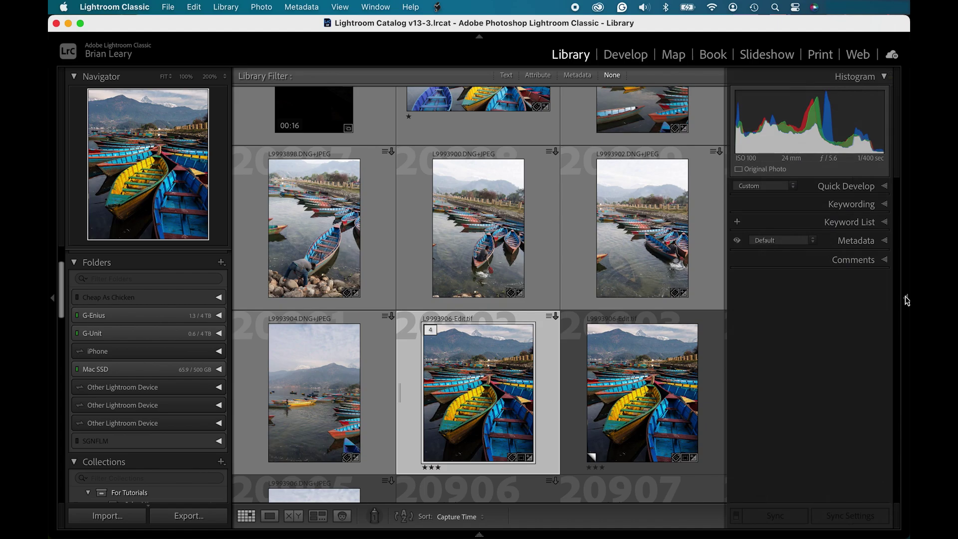
pyautogui.click(877, 187)
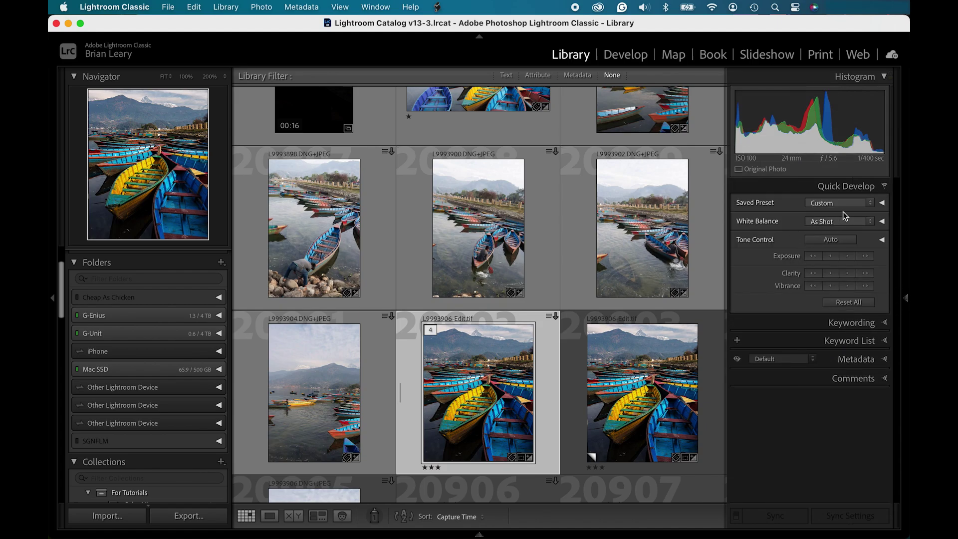
pyautogui.click(887, 187)
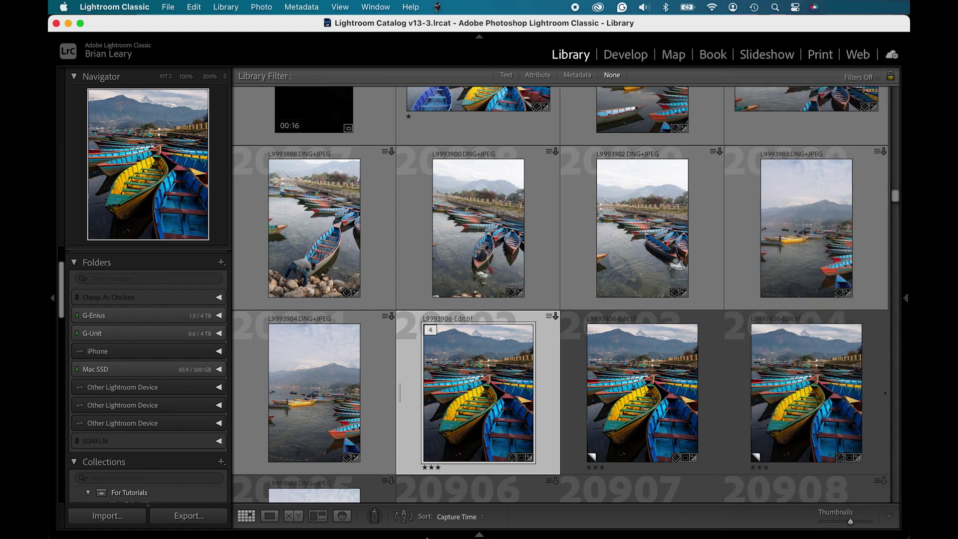
# - Eject the G-Enius drive in Finder, then expand G-Enius in Lightroom's Folders panel
pyautogui.moveTo(379, 529)
pyautogui.click(243, 503)
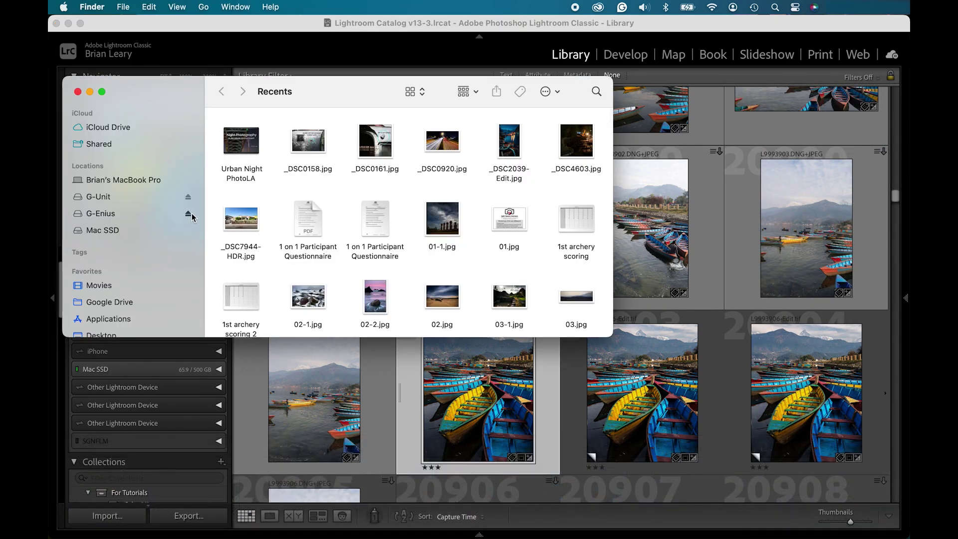
pyautogui.click(188, 198)
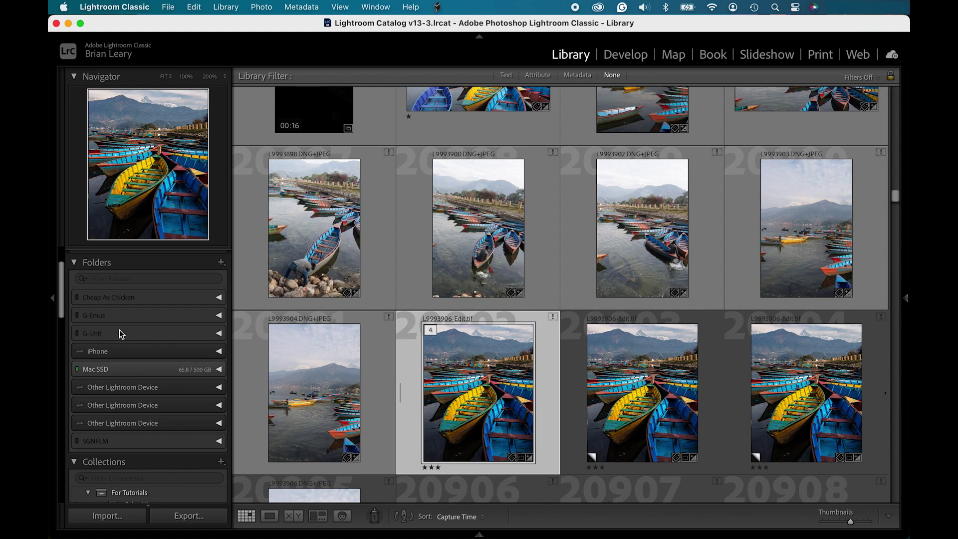
pyautogui.click(169, 316)
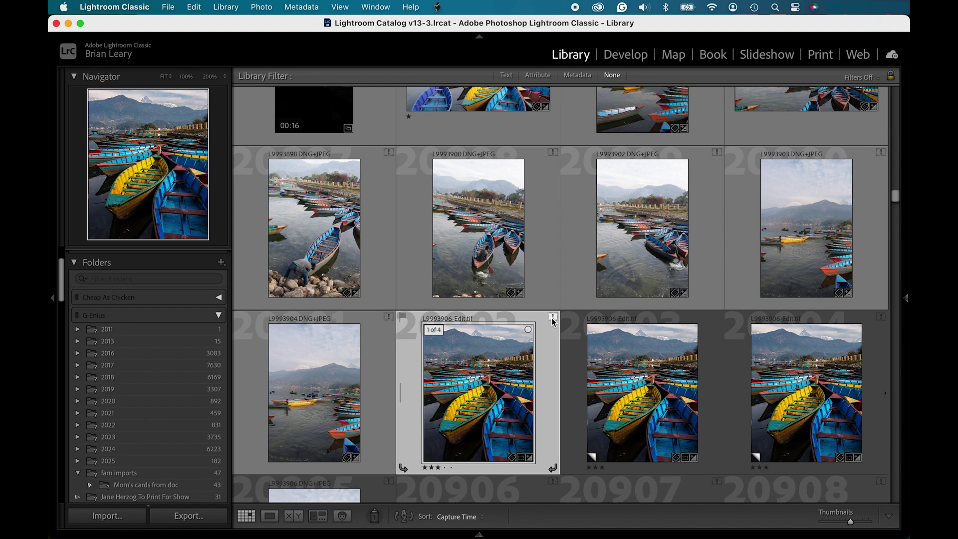
# - Try developing the offline boats photo, then check that Library's Quick Develop is greyed out
pyautogui.click(636, 59)
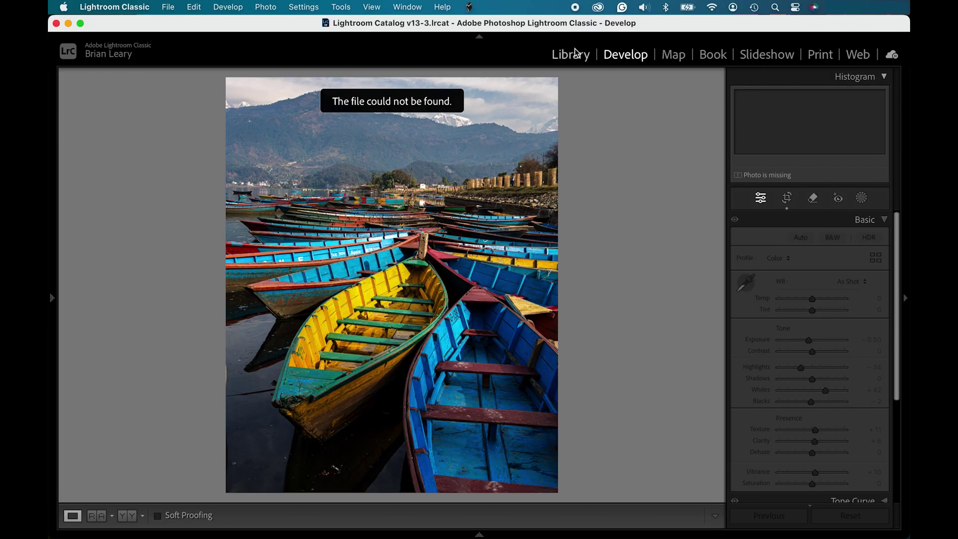
pyautogui.click(576, 59)
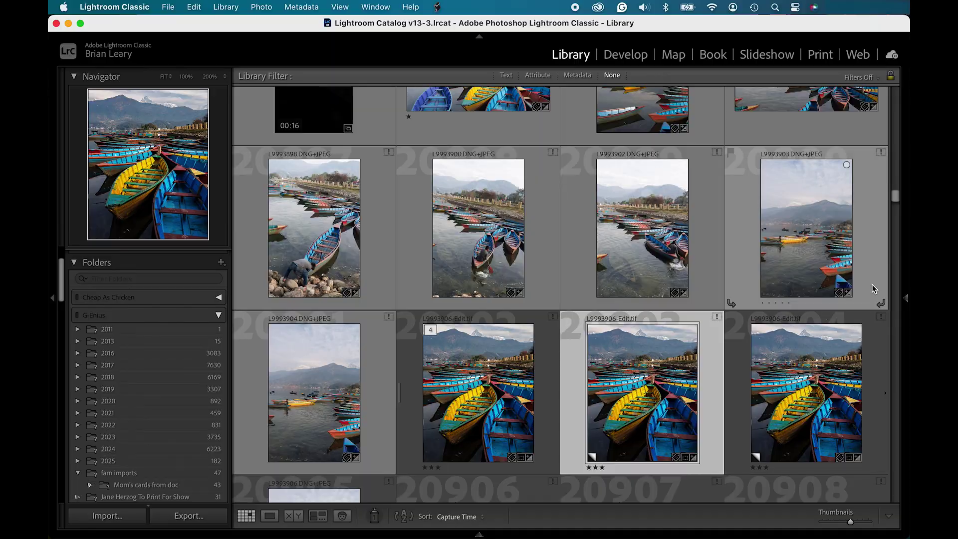
pyautogui.click(905, 295)
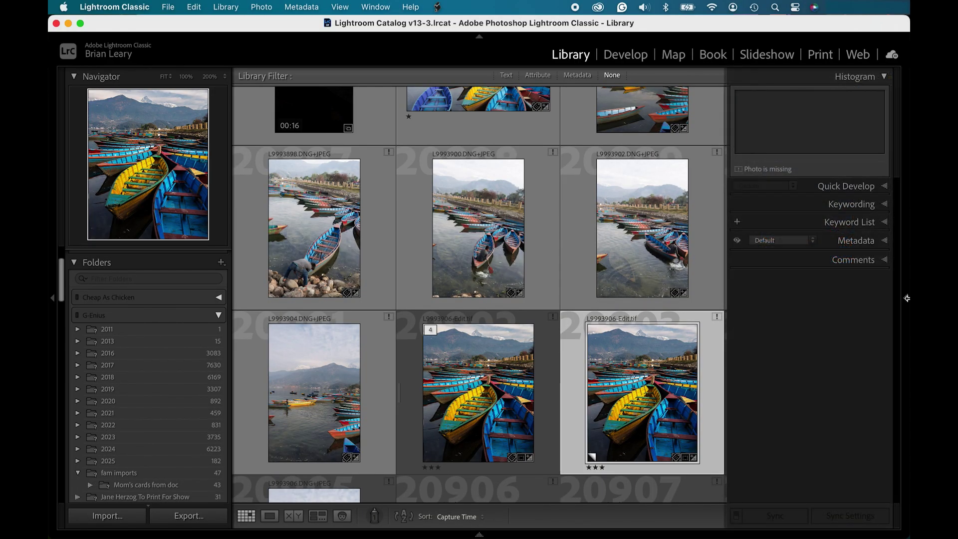
pyautogui.click(877, 188)
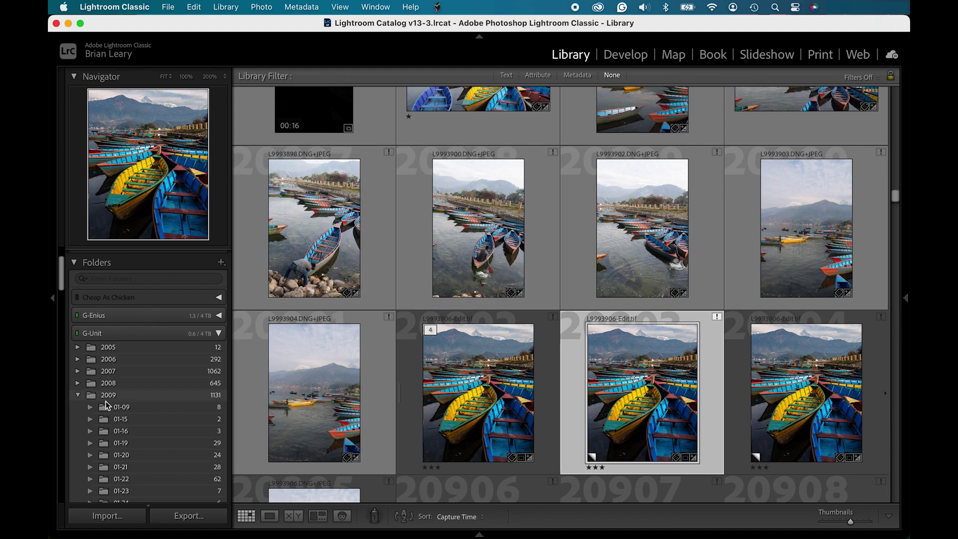
# - Browse the G-Unit drive's folders and show the boats photo in Loupe view
pyautogui.moveTo(106, 401)
pyautogui.scroll(-1, 106, 401)
pyautogui.scroll(-8, 106, 406)
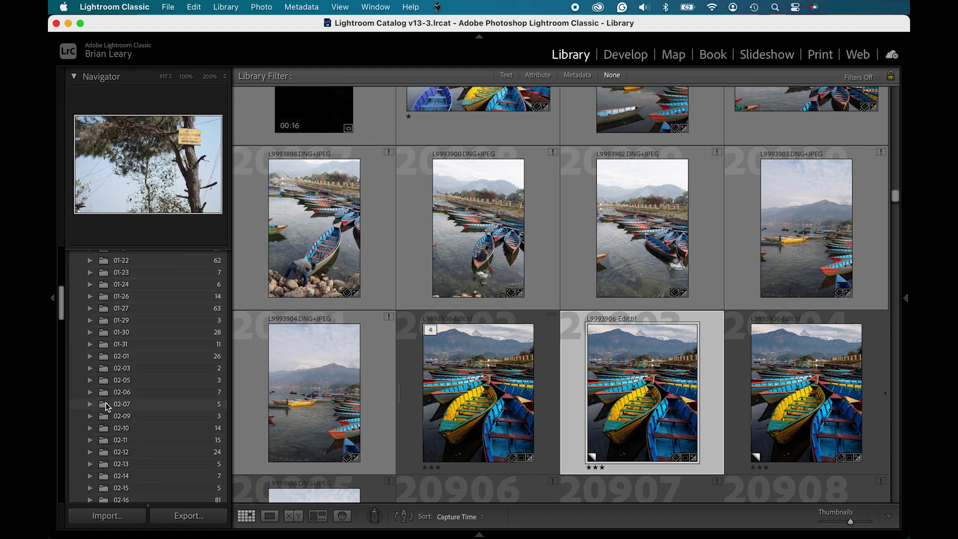
pyautogui.scroll(4, 106, 404)
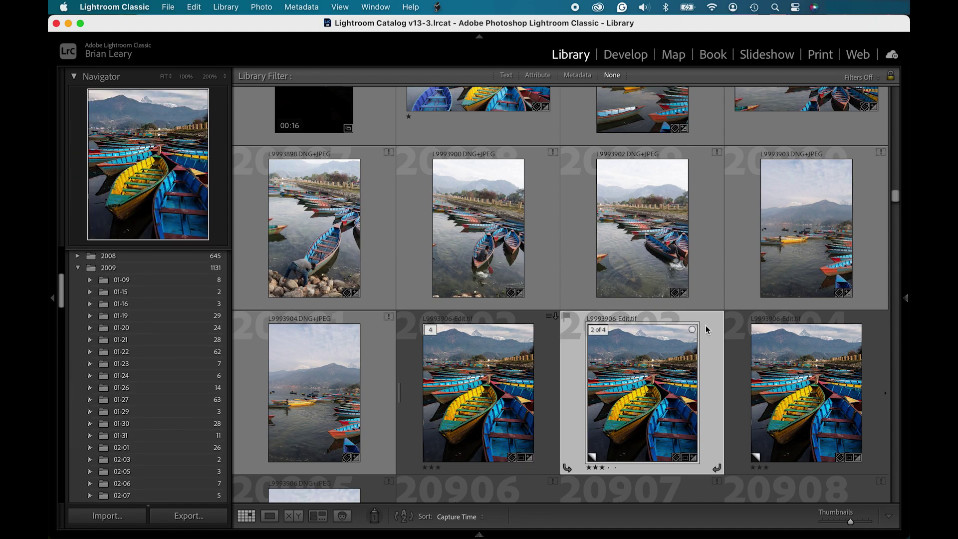
pyautogui.doubleClick(712, 339)
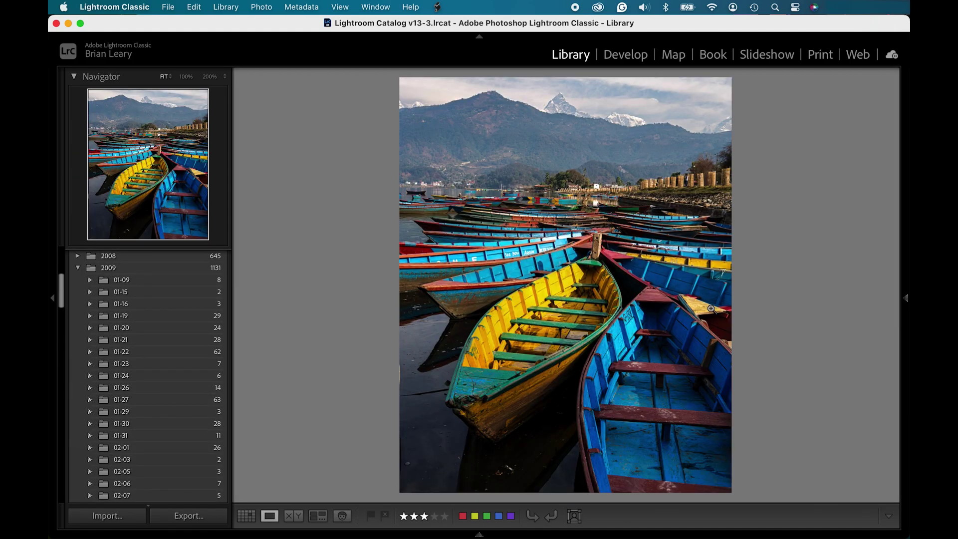
# - Set the boats photo's Temp to +11 in Develop, then check Quick Develop in Library
pyautogui.click(624, 55)
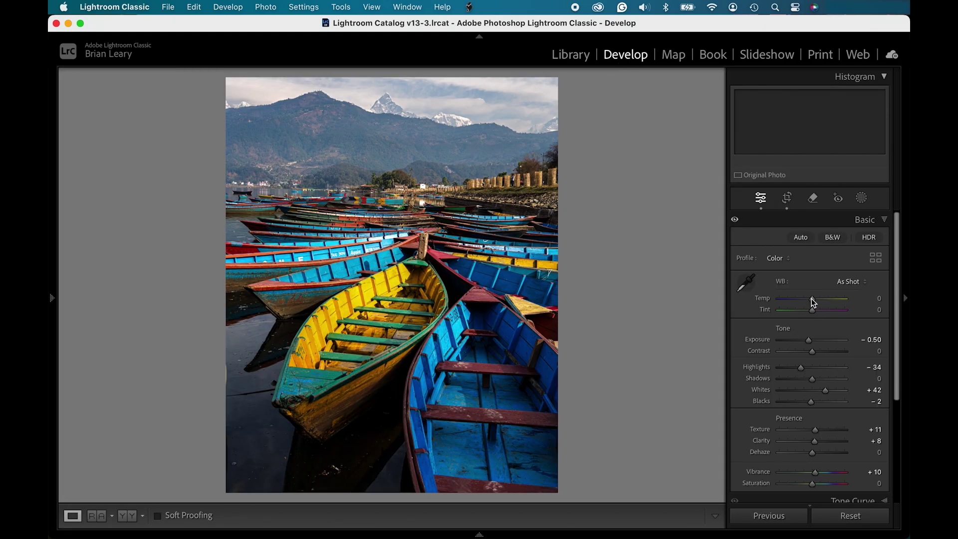
pyautogui.moveTo(813, 302)
pyautogui.mouseDown()
pyautogui.moveTo(831, 301)
pyautogui.moveTo(802, 302)
pyautogui.moveTo(816, 303)
pyautogui.mouseUp()
pyautogui.press('\\')
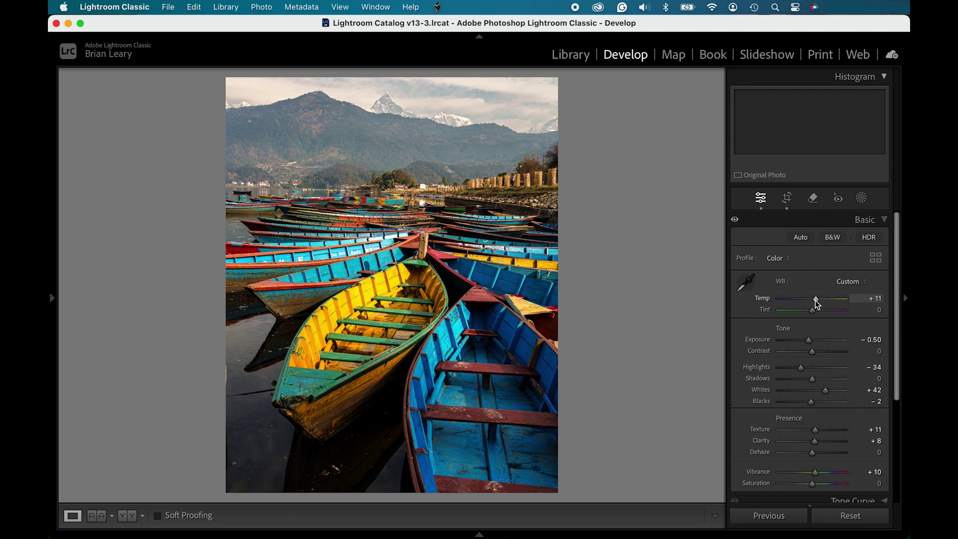
pyautogui.press('g')
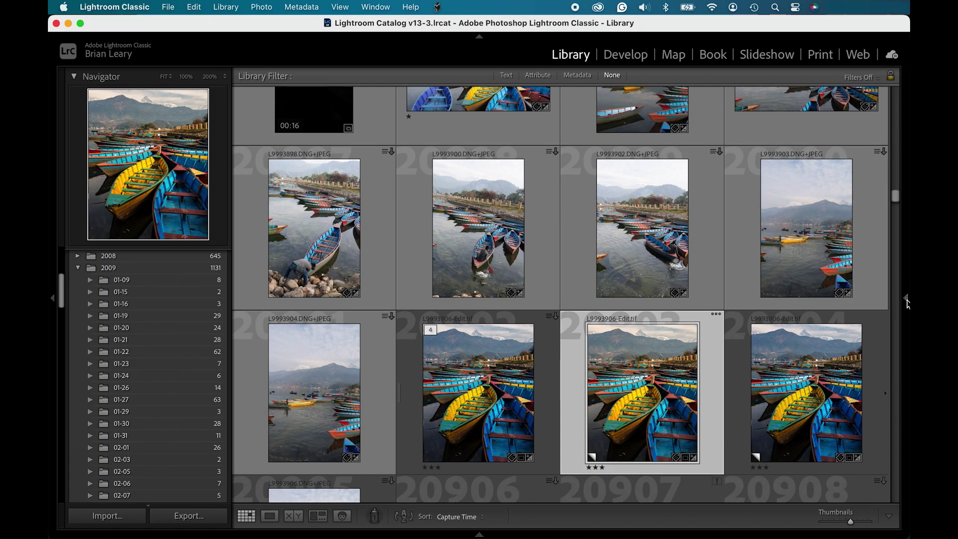
pyautogui.moveTo(907, 302)
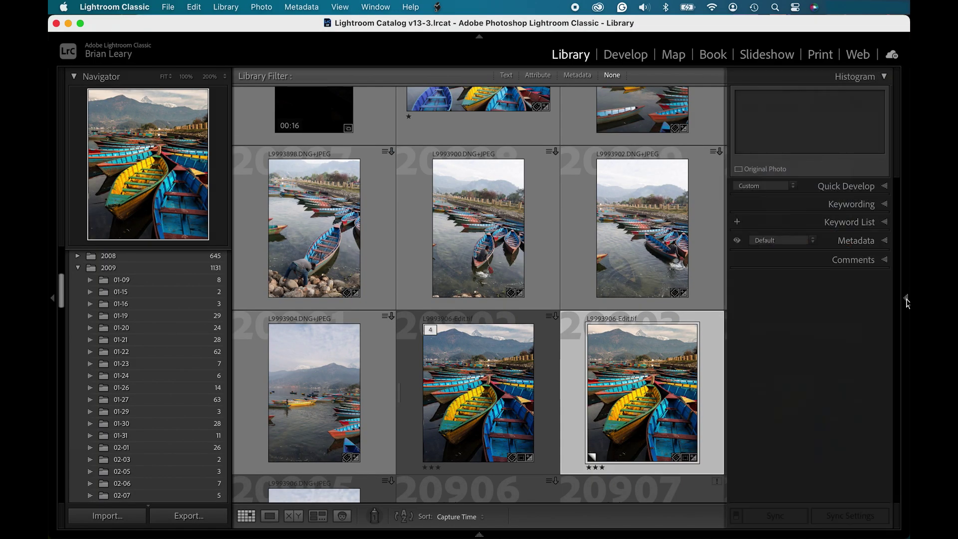
pyautogui.click(851, 187)
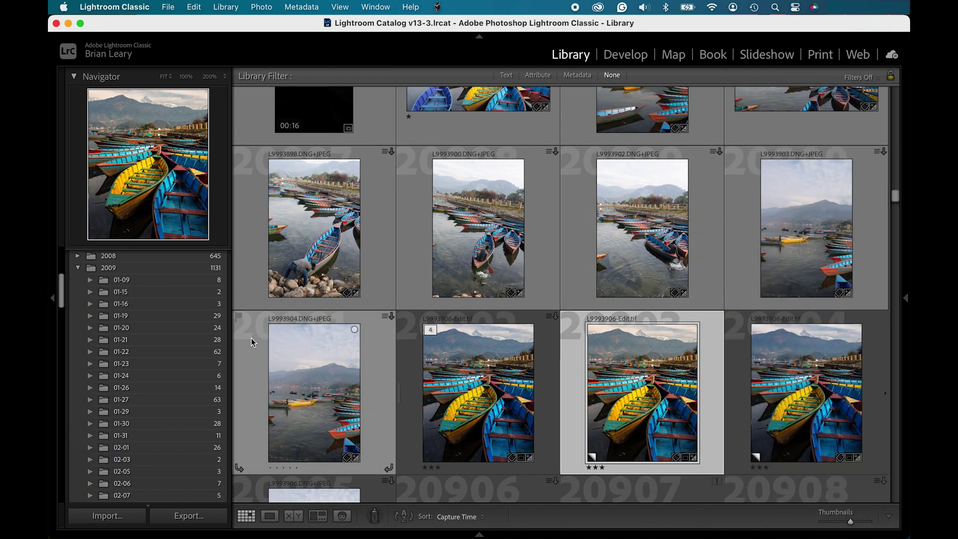
# - Collapse the 2009 folder and the G-Unit drive in the Folders panel
pyautogui.scroll(3, 135, 318)
pyautogui.click(78, 294)
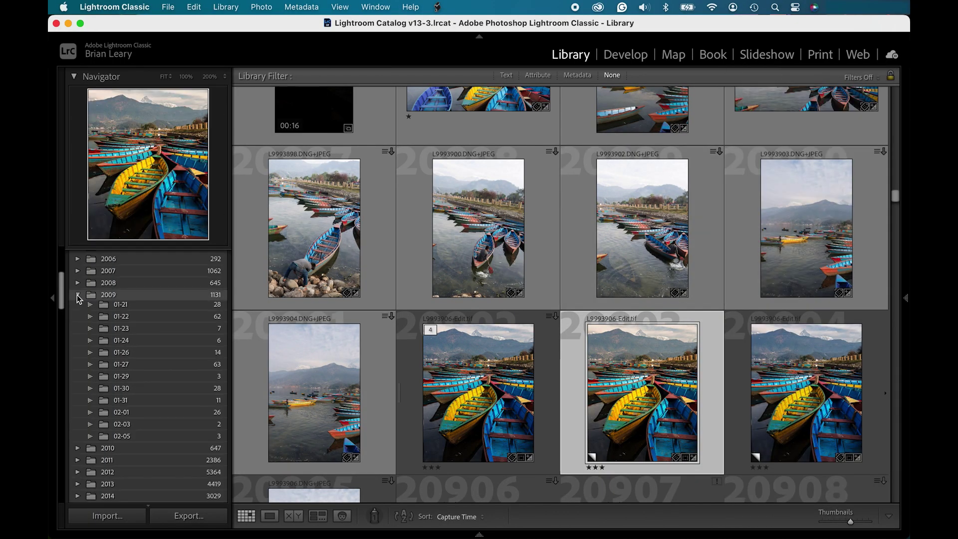
pyautogui.scroll(5, 131, 349)
pyautogui.click(131, 394)
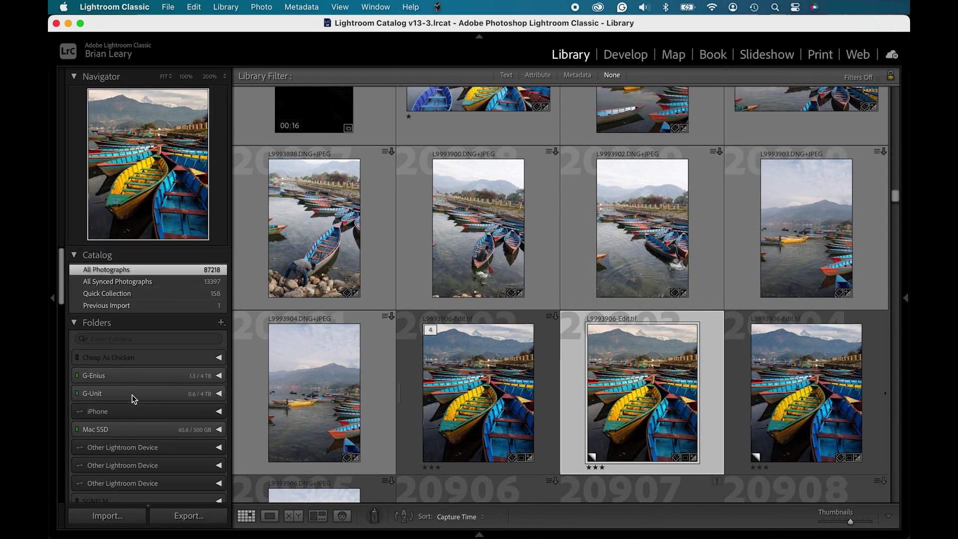
pyautogui.scroll(-7, 132, 394)
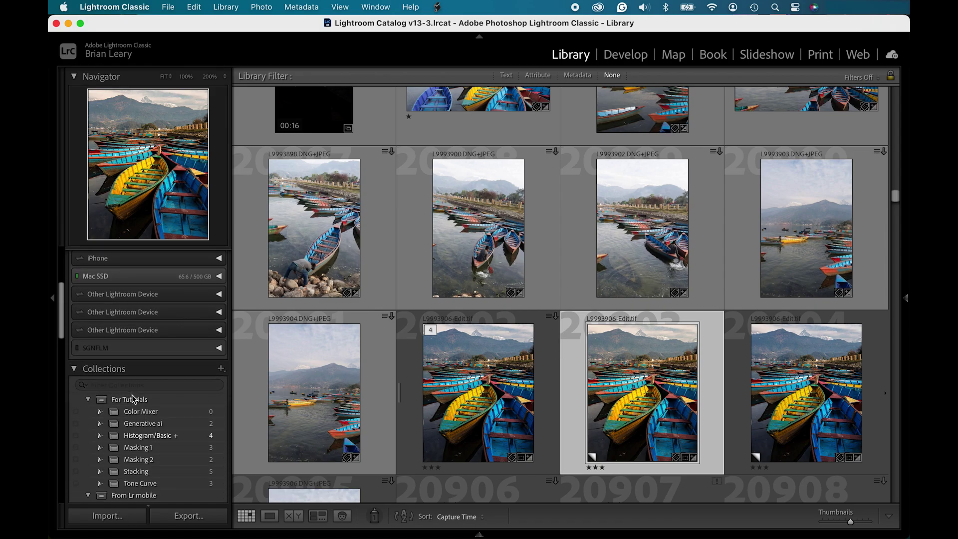
pyautogui.scroll(-2, 133, 397)
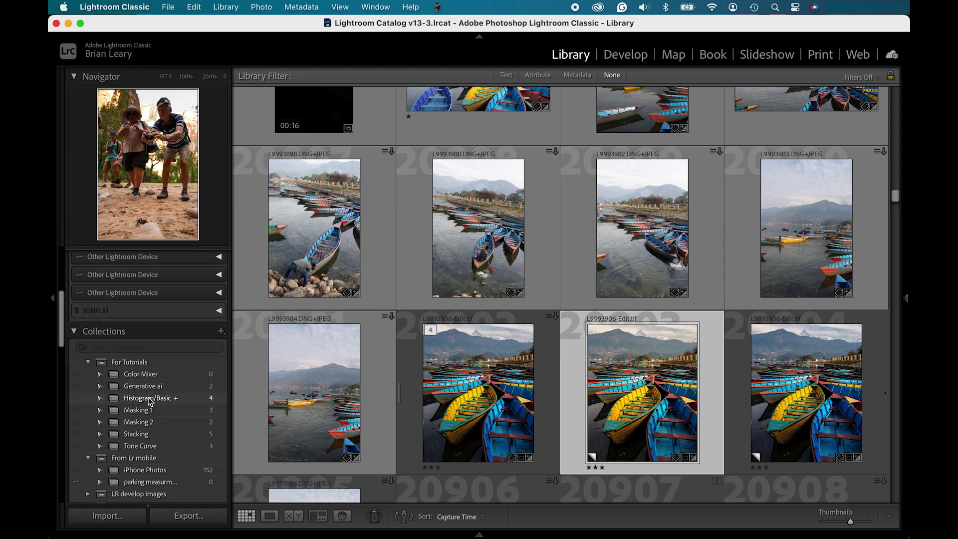
# - Combine the Histogram/Basic, Masking 1 and Masking 2 collections and select all eight photos
pyautogui.click(150, 399)
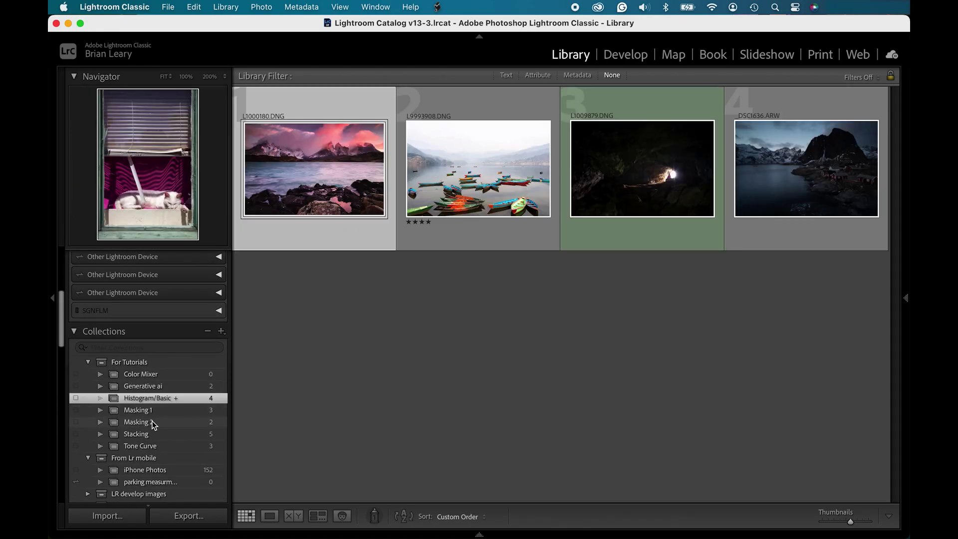
pyautogui.keyDown('shift'); pyautogui.click(152, 422); pyautogui.keyUp('shift')
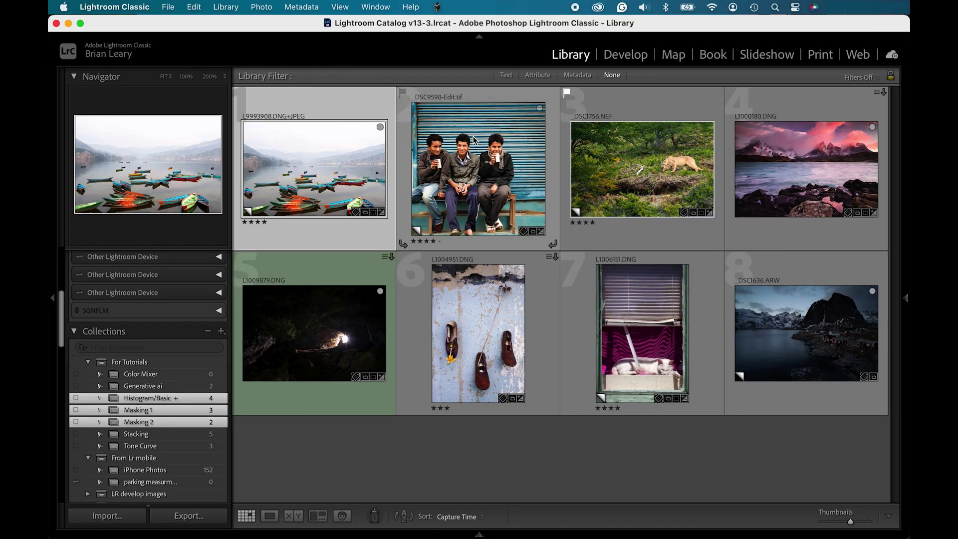
pyautogui.press('super+a')
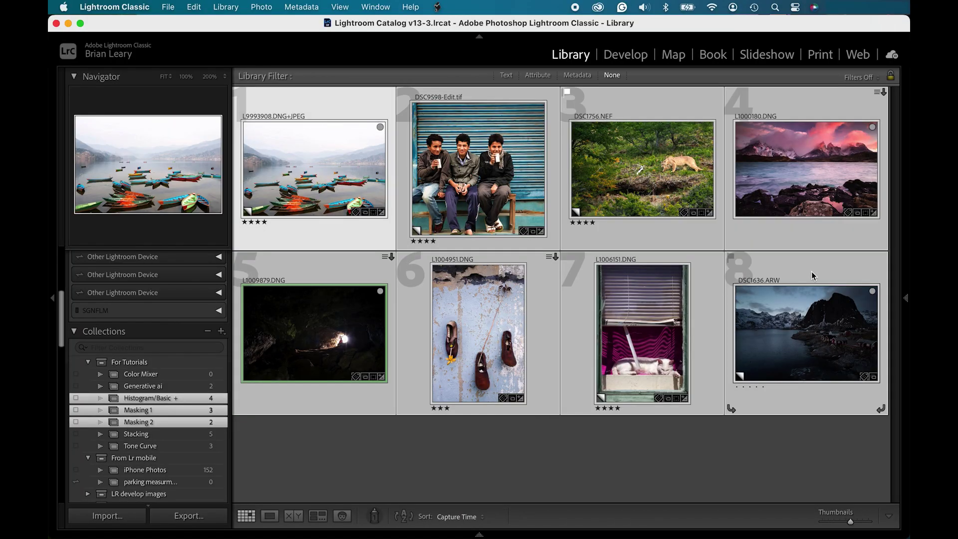
pyautogui.click(226, 7)
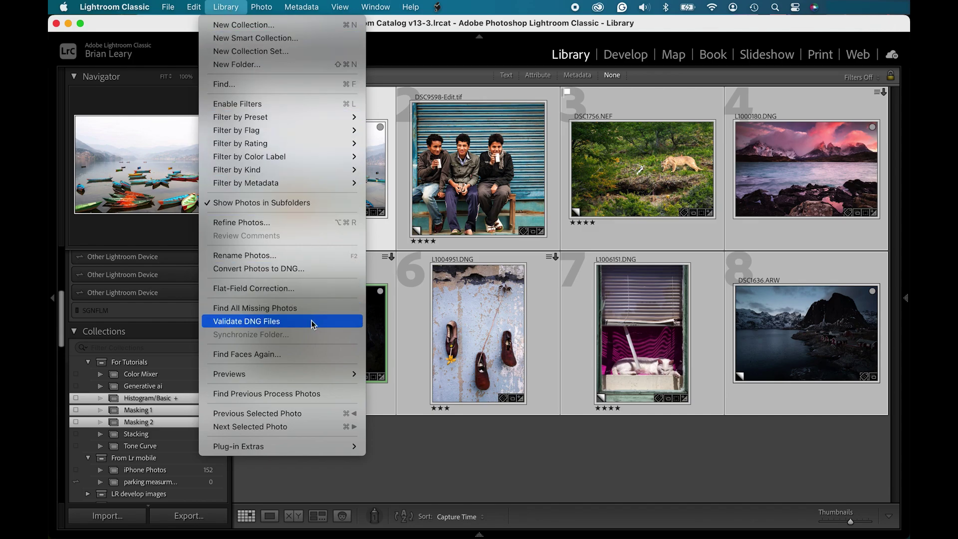
# - Build smart previews for the eight selected photos, then view the boat photo enlarged
pyautogui.moveTo(306, 375)
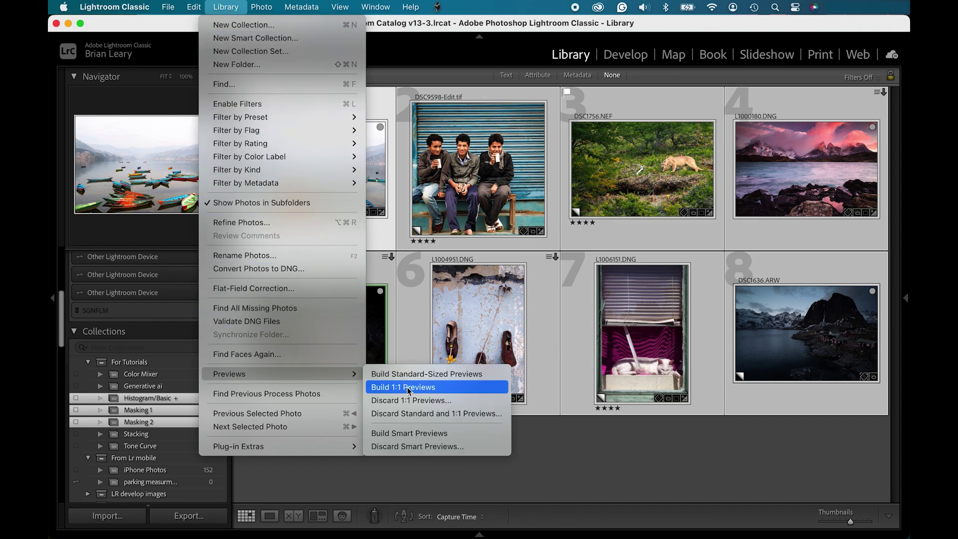
pyautogui.click(420, 434)
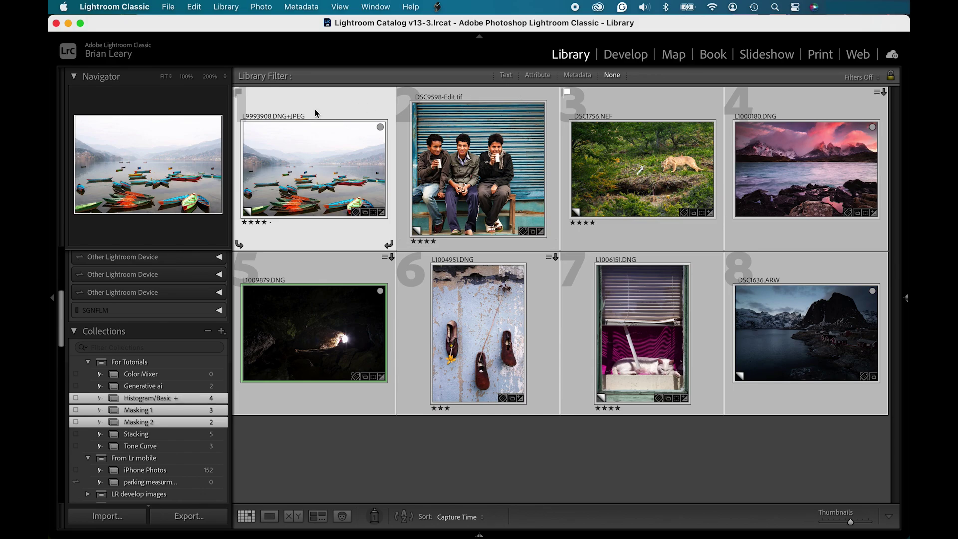
pyautogui.doubleClick(316, 109)
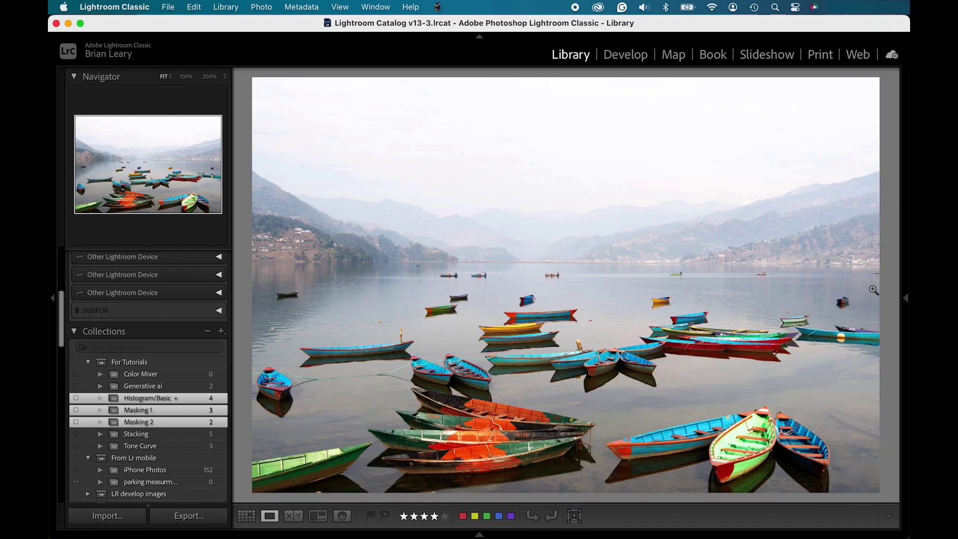
# - Confirm the boat photo shows Original + Smart Preview, then return to the grid
pyautogui.moveTo(901, 298)
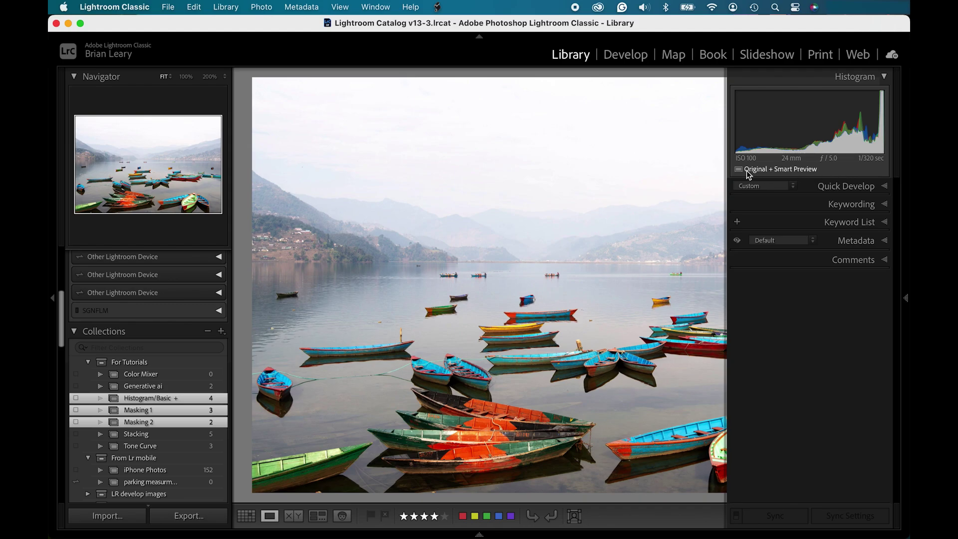
pyautogui.moveTo(746, 170)
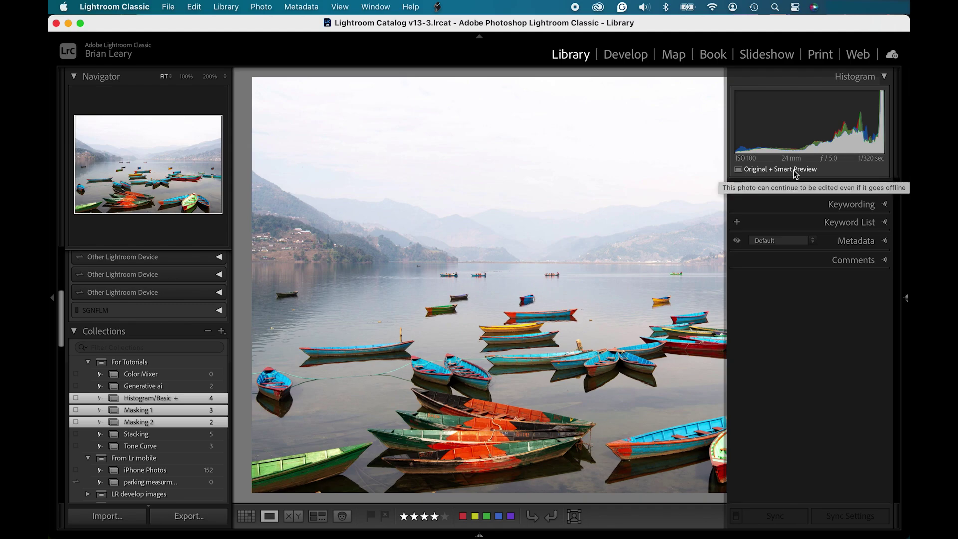
pyautogui.doubleClick(507, 200)
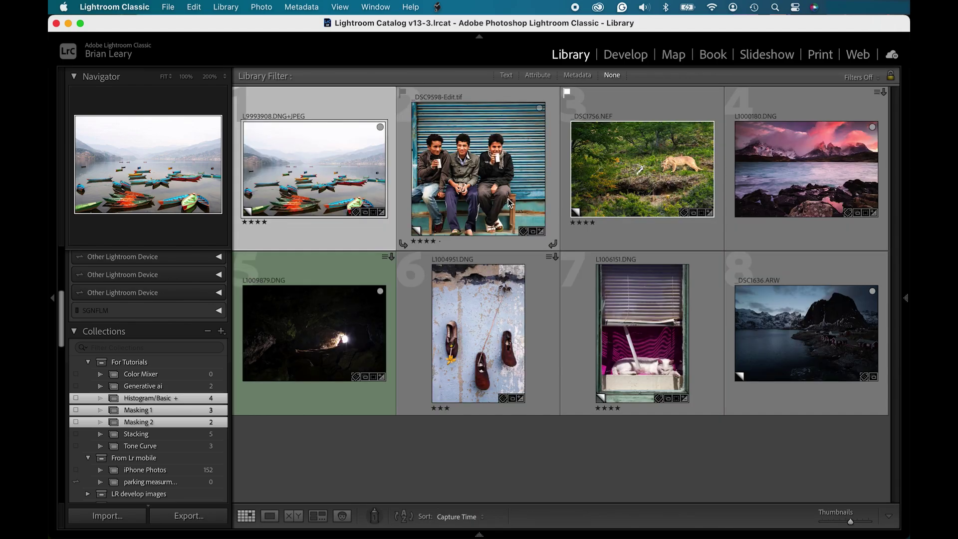
# - Go to the boat photo's source folder 02-19, then reopen the Histogram/Basic + collection
pyautogui.rightClick(338, 153)
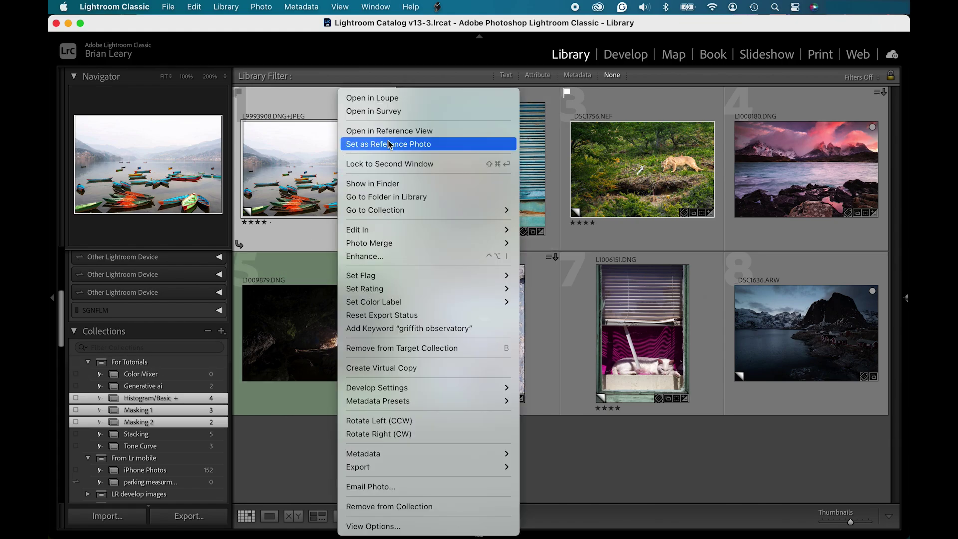
pyautogui.click(394, 197)
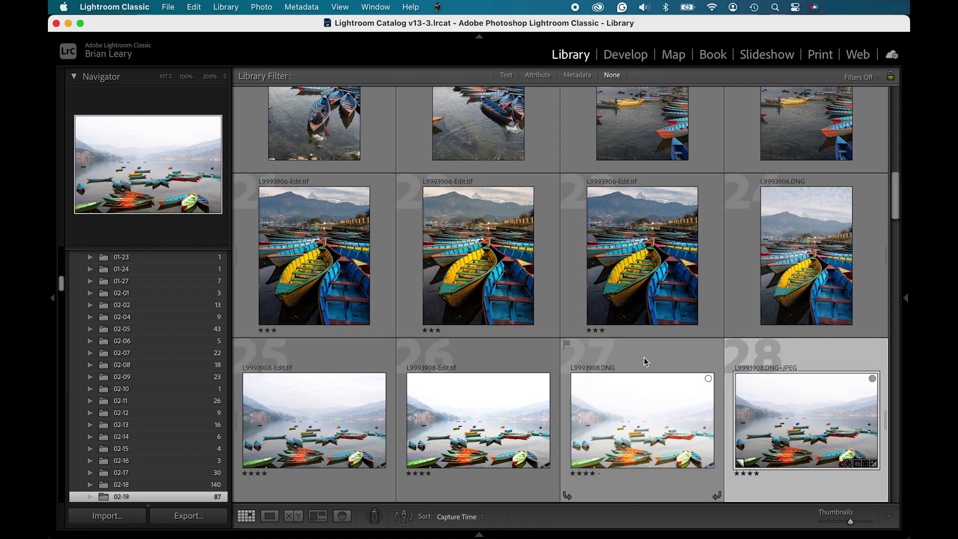
pyautogui.click(778, 360)
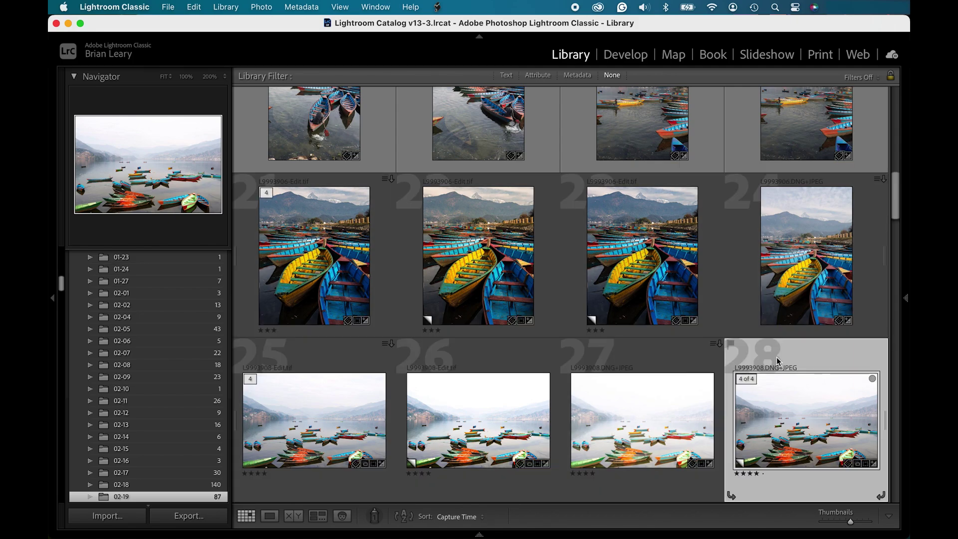
pyautogui.click(642, 272)
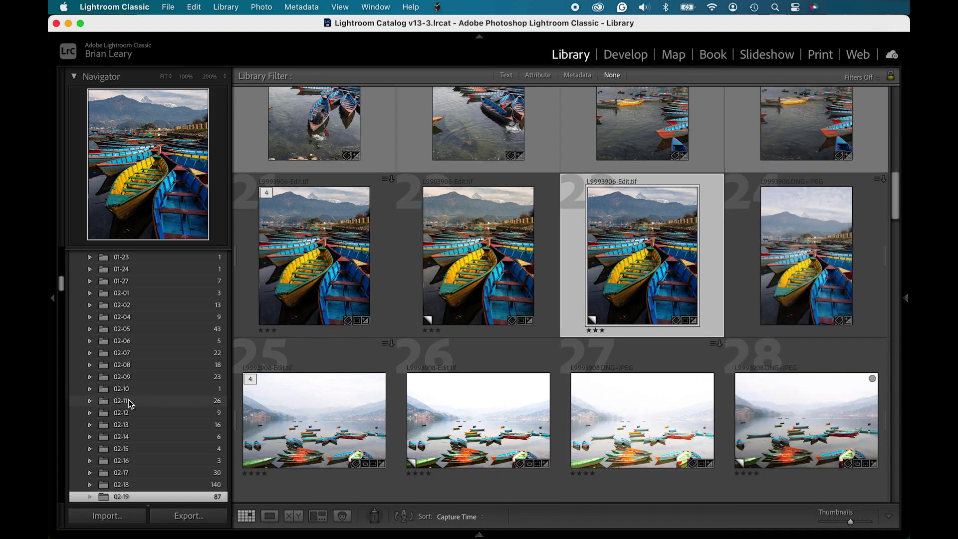
pyautogui.scroll(10, 131, 363)
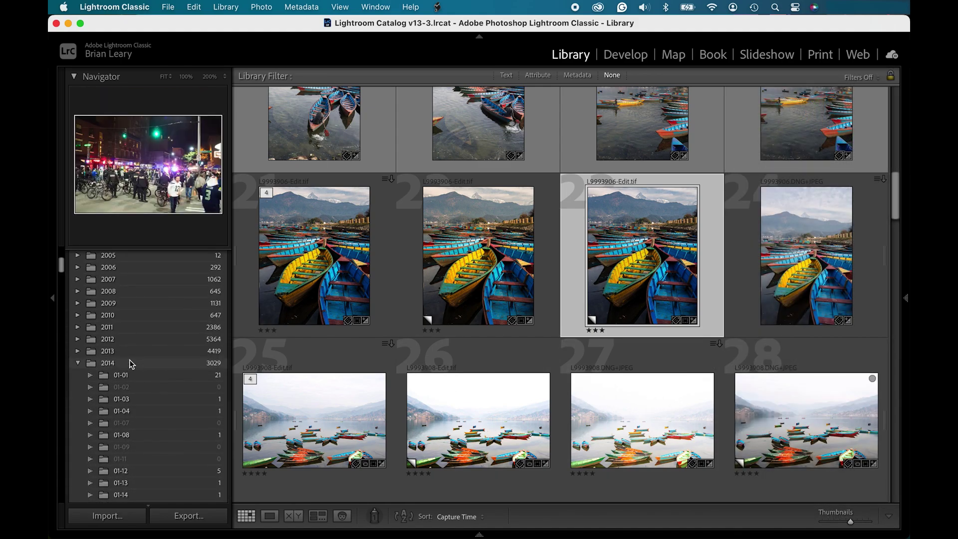
pyautogui.scroll(10, 131, 363)
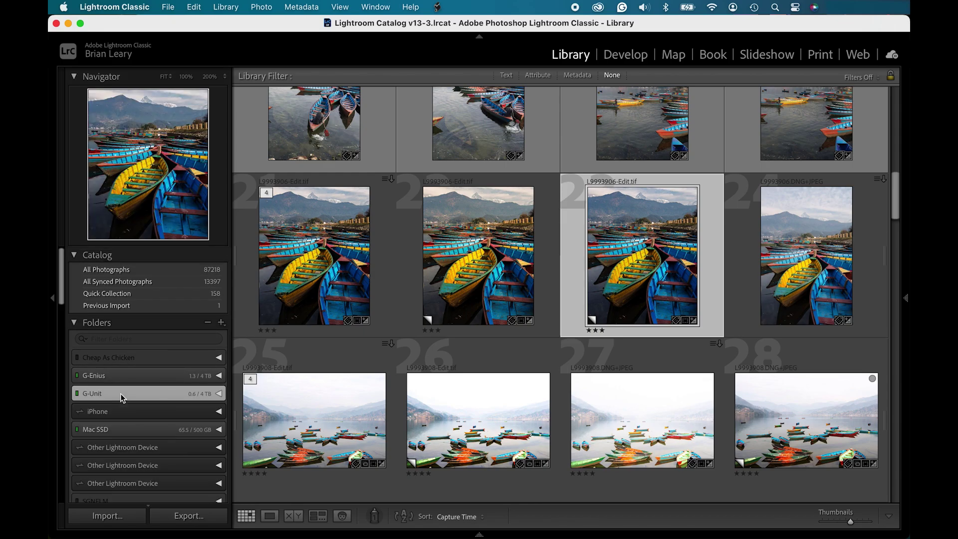
pyautogui.scroll(-8, 121, 393)
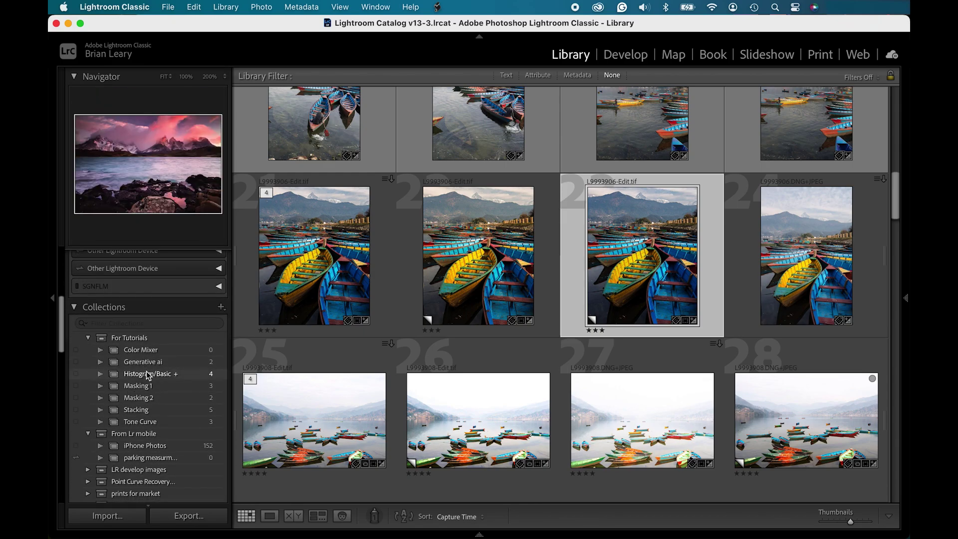
pyautogui.click(148, 374)
# - Show the three tutorial collections, eject G-Enius in Finder, and close the Finder window
pyautogui.keyDown('shift'); pyautogui.click(157, 397); pyautogui.keyUp('shift')
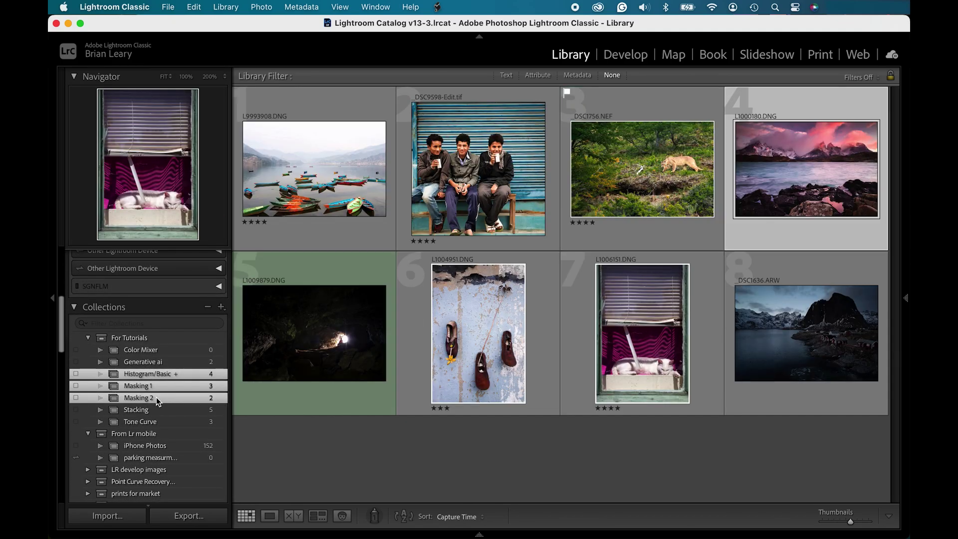
pyautogui.moveTo(439, 529)
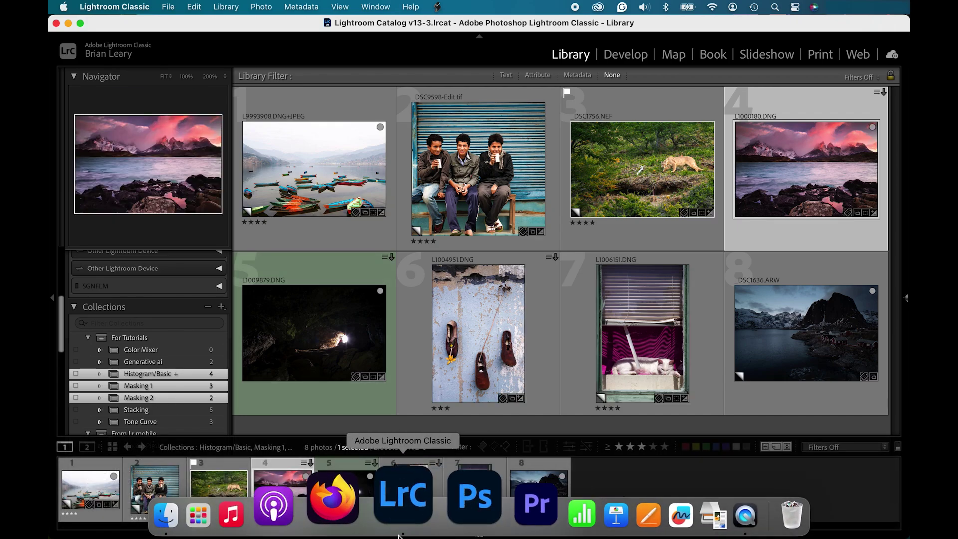
pyautogui.click(254, 504)
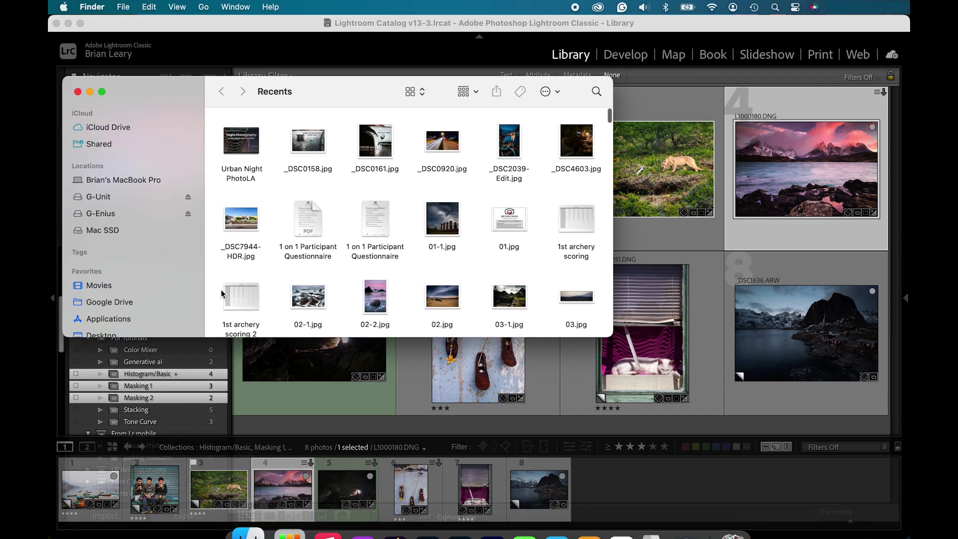
pyautogui.click(189, 197)
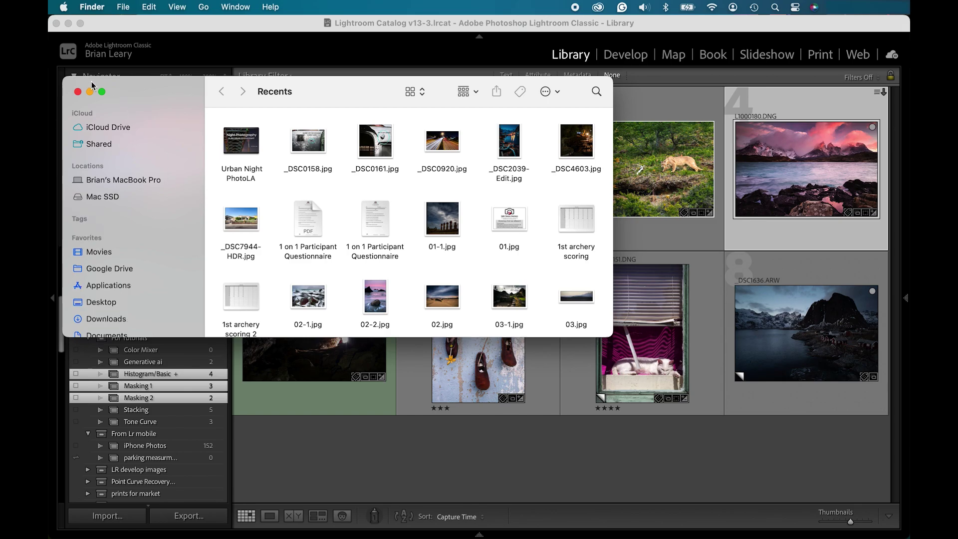
pyautogui.click(77, 92)
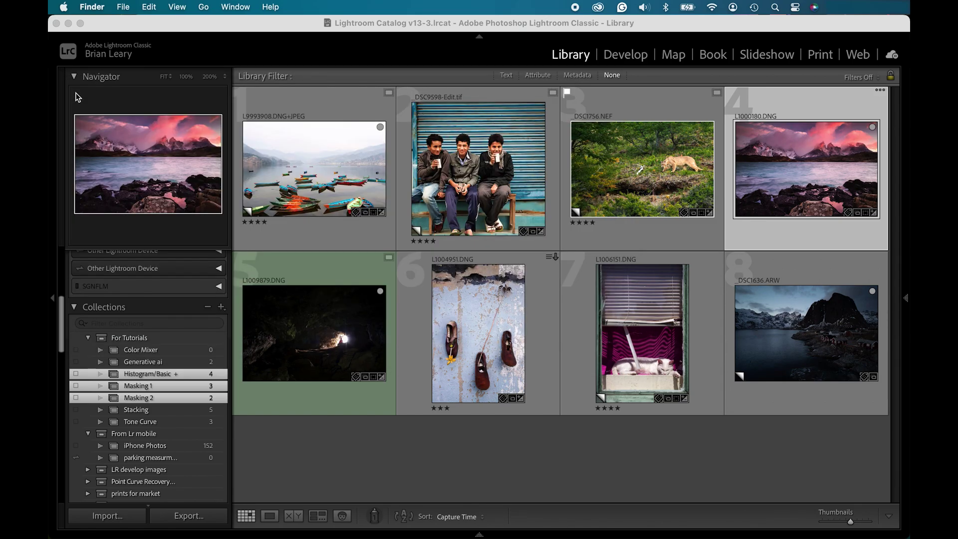
pyautogui.click(629, 55)
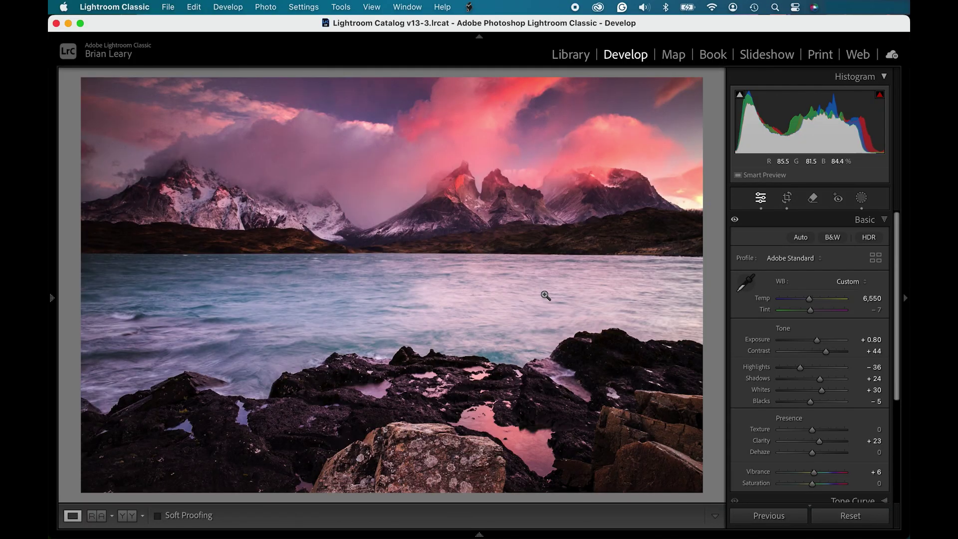
# - Return to the Library grid after editing the mountain lake photo's smart preview
pyautogui.press('g')
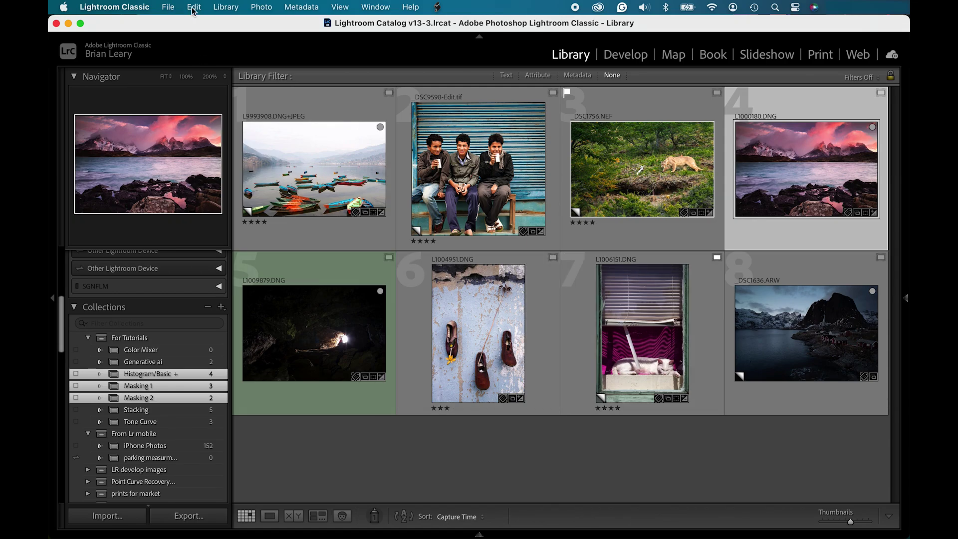
# - Reveal the catalog folder with its Smart Previews.lrdata file in Finder from Catalog Settings' General tab
pyautogui.click(137, 7)
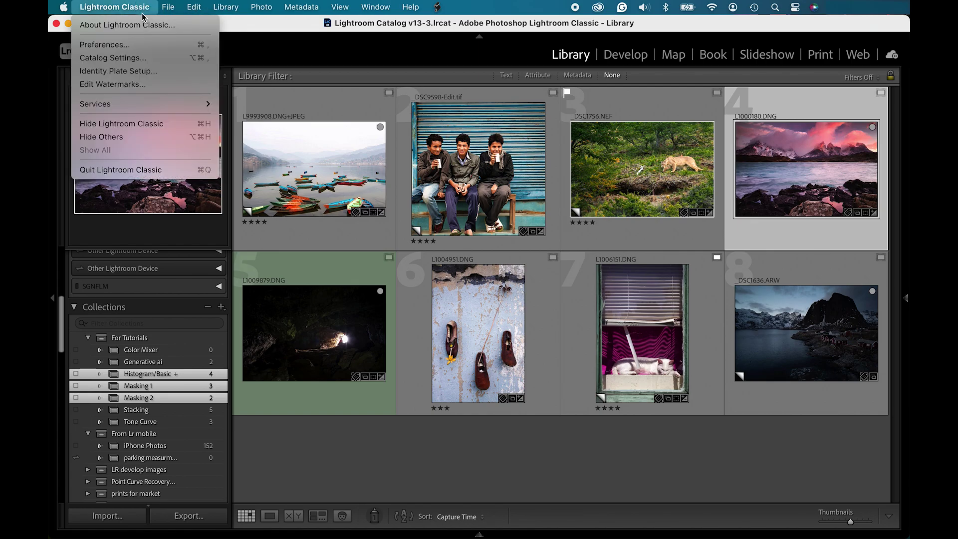
pyautogui.click(147, 58)
pyautogui.click(557, 71)
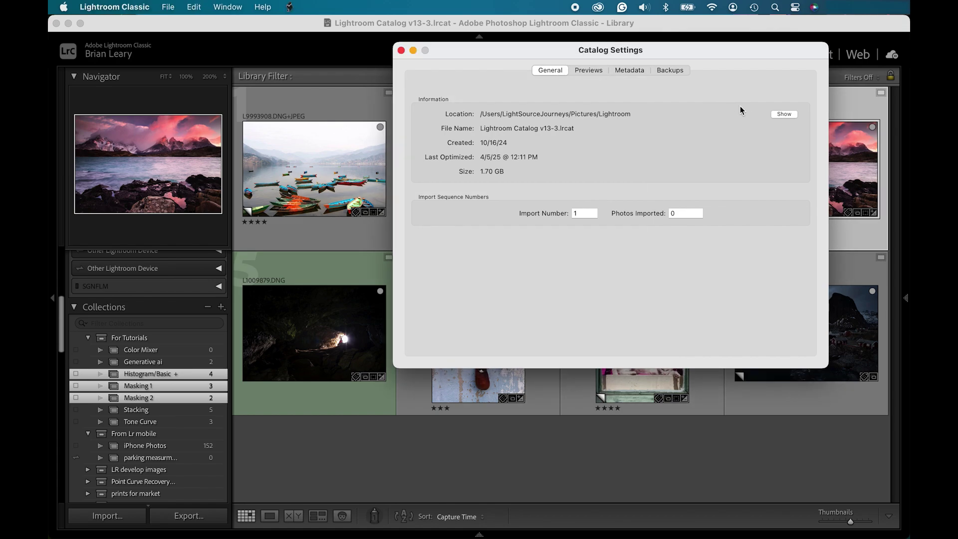
pyautogui.click(785, 114)
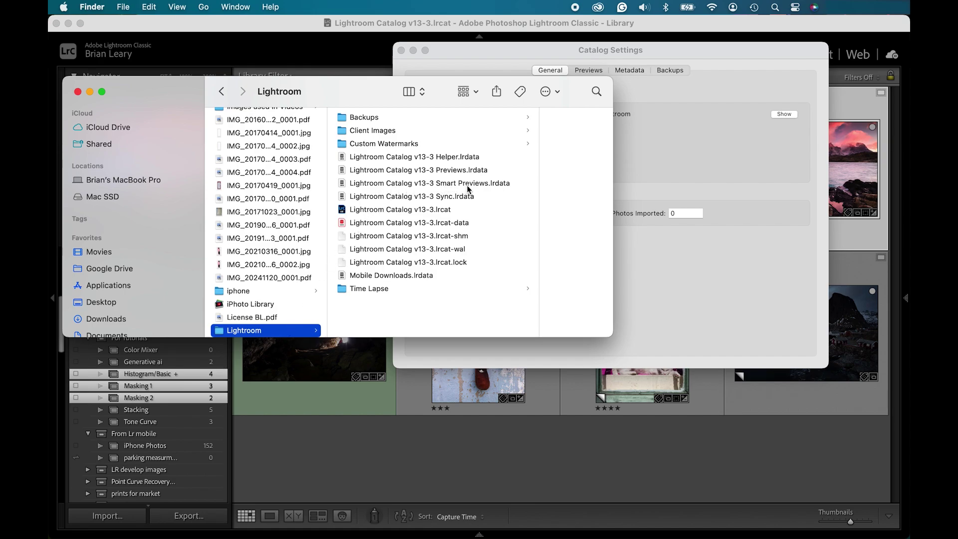
# - Close the Finder window showing the Lightroom catalog folder
pyautogui.click(78, 92)
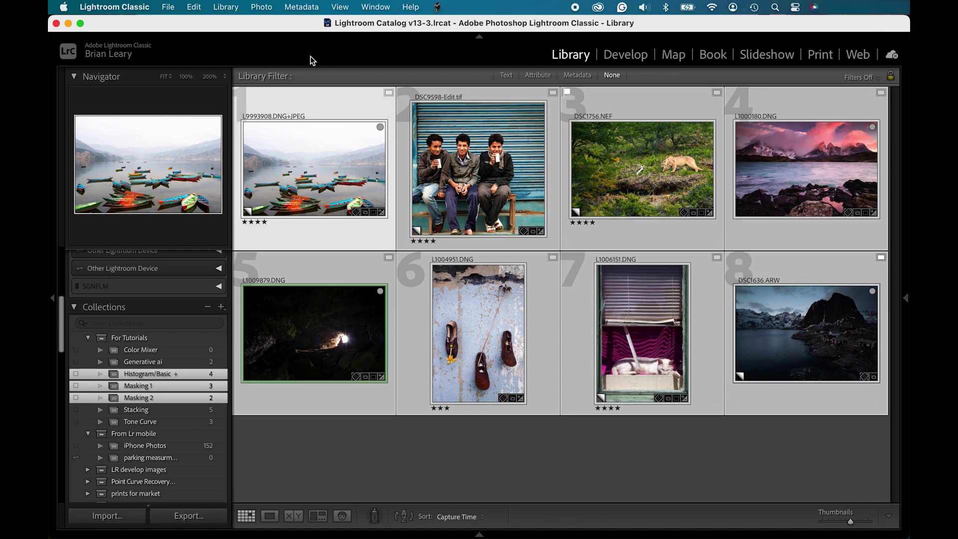
# - Discard the smart previews for all 8 collection photos via Library > Previews and confirm
pyautogui.click(225, 7)
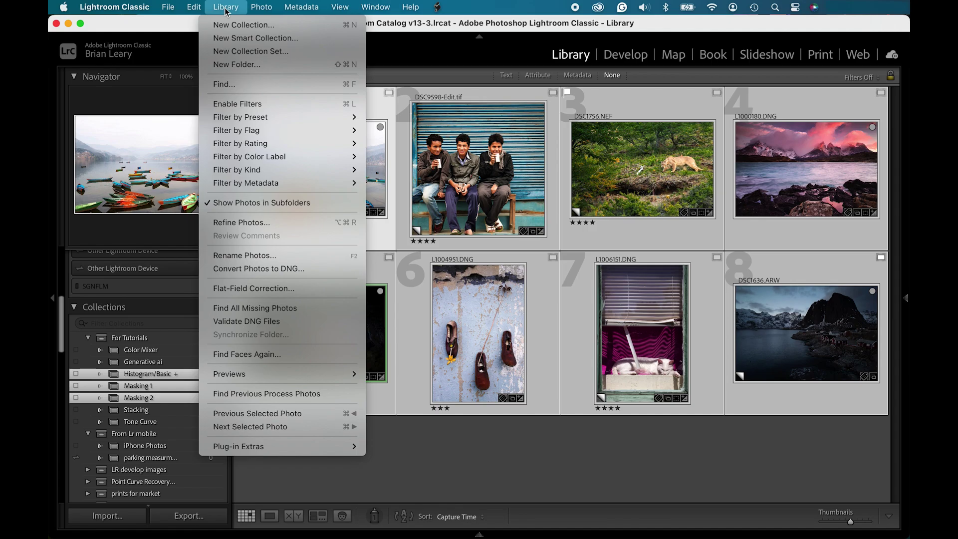
pyautogui.moveTo(255, 377)
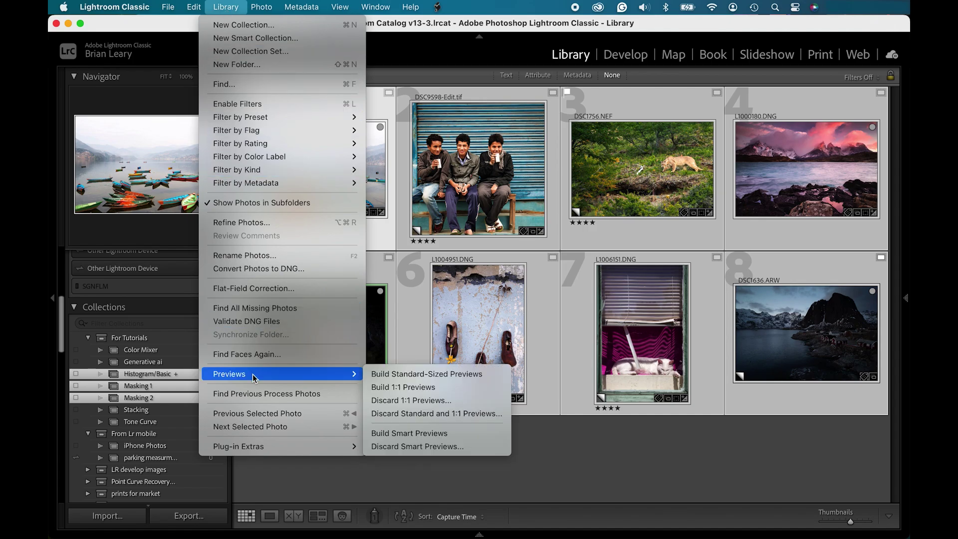
pyautogui.click(418, 445)
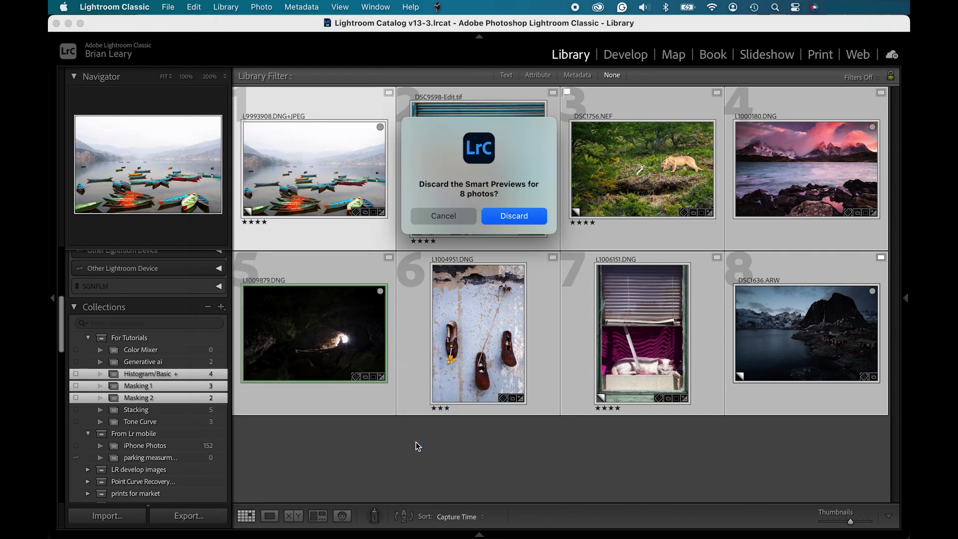
pyautogui.click(499, 218)
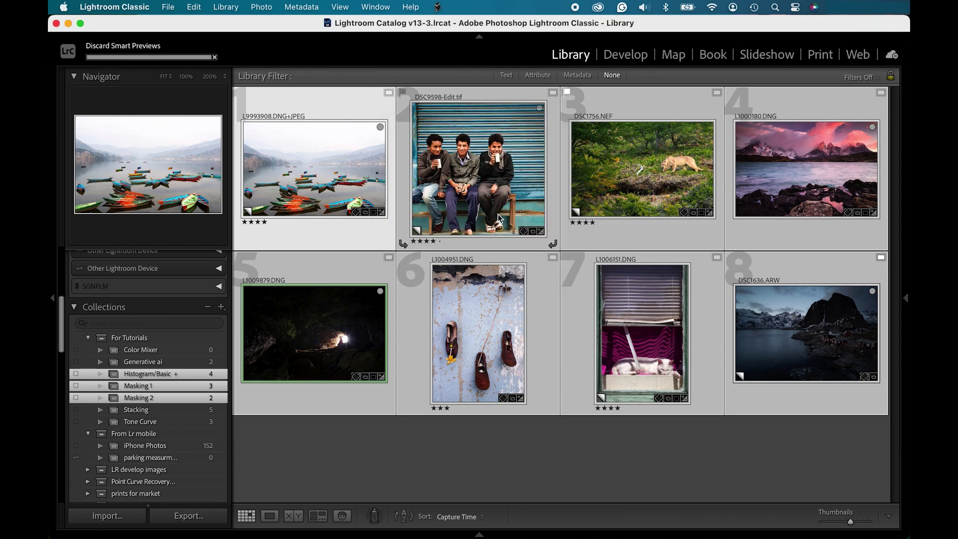